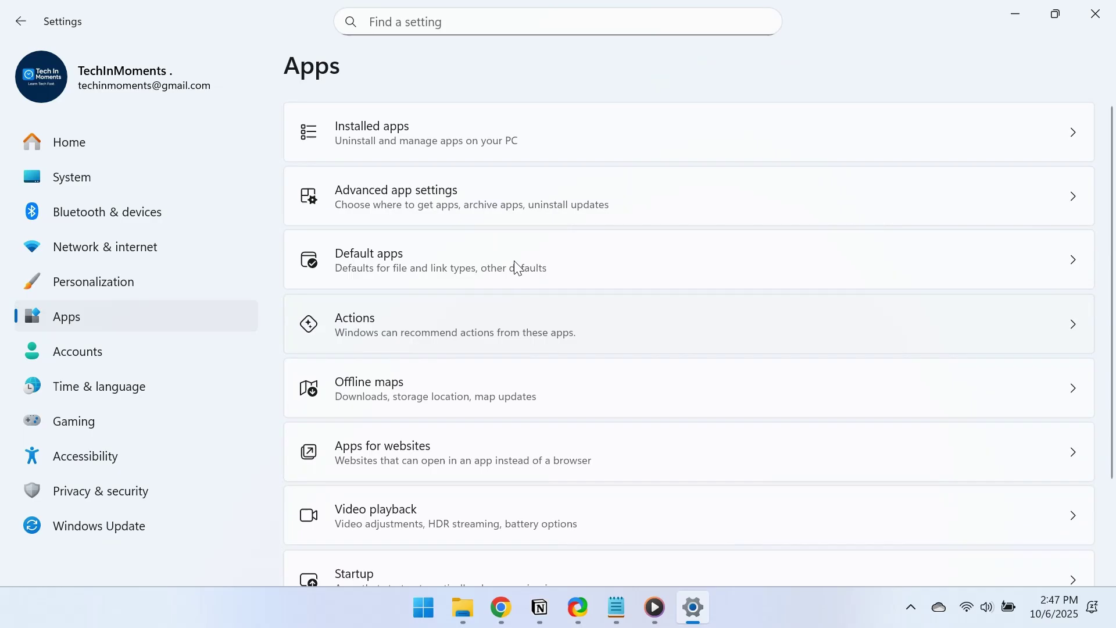
# Find the Photos app by searching the installed apps for "photos" and open its advanced options
pyautogui.click(508, 140)
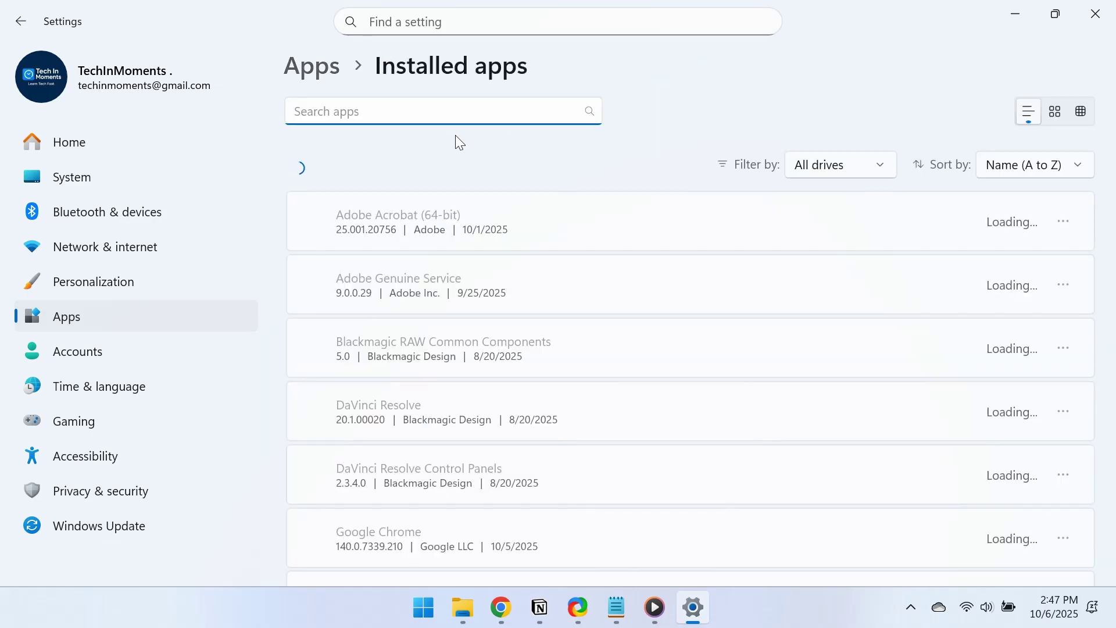
pyautogui.write('photos')
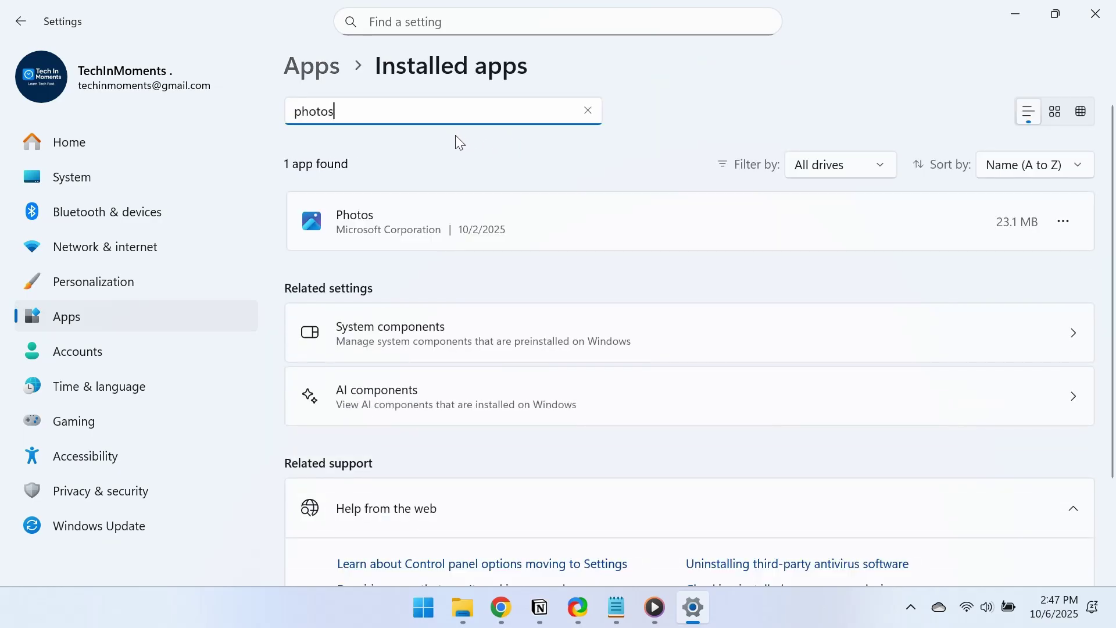
pyautogui.click(1064, 221)
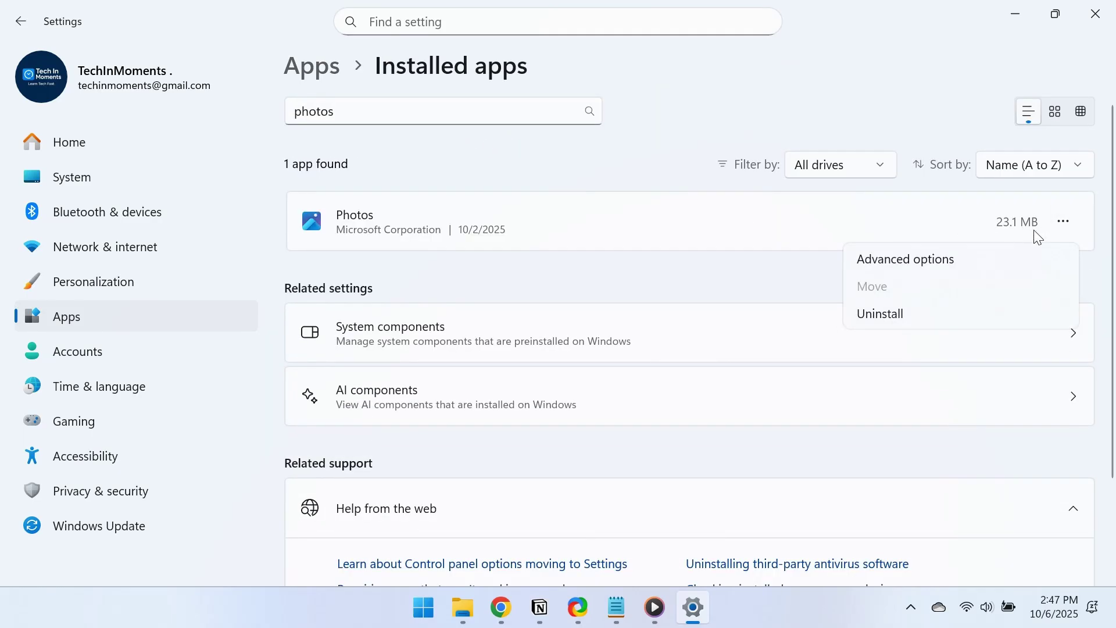
pyautogui.click(939, 260)
# Repair the Photos app from its advanced options
pyautogui.scroll(-10, 633, 346)
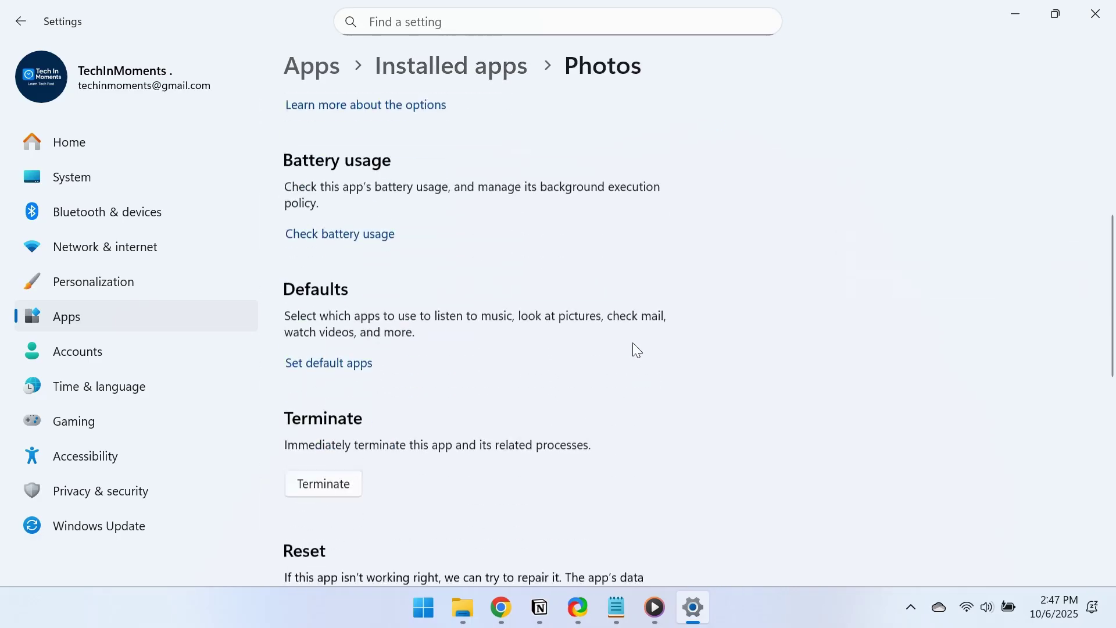
pyautogui.scroll(-1, 632, 344)
pyautogui.click(331, 361)
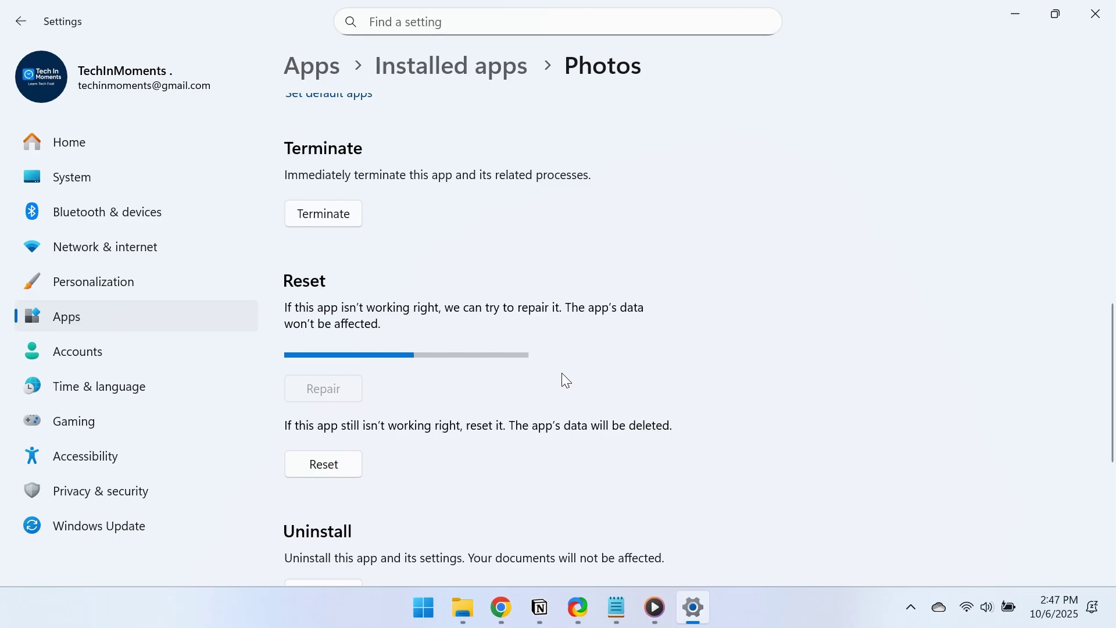
# Reset the Photos app and confirm deleting its data
pyautogui.scroll(-1, 569, 376)
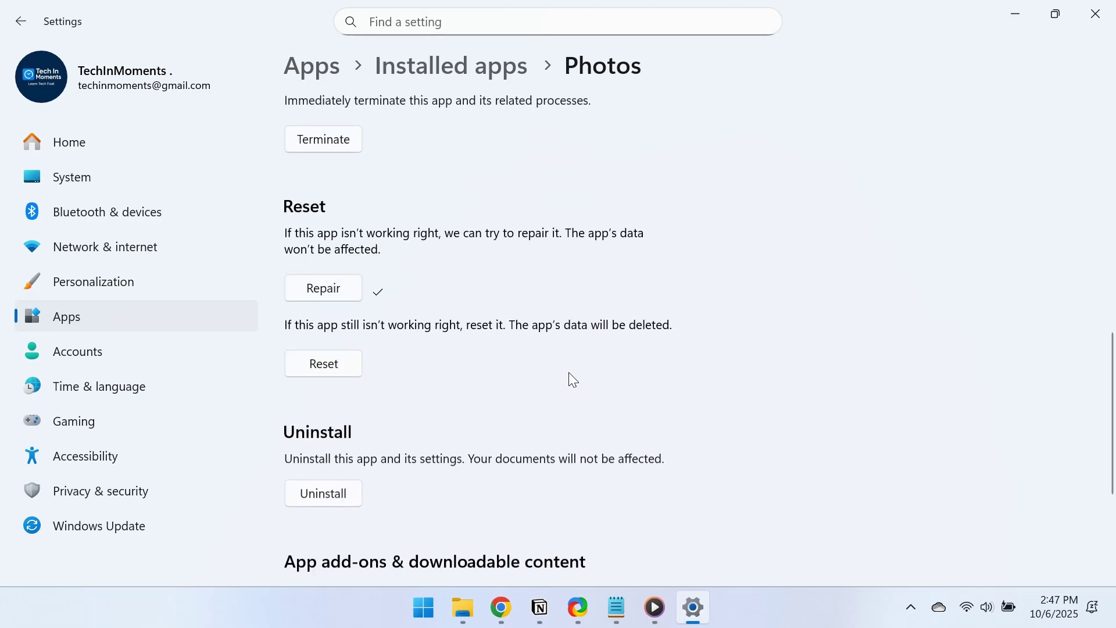
pyautogui.click(347, 367)
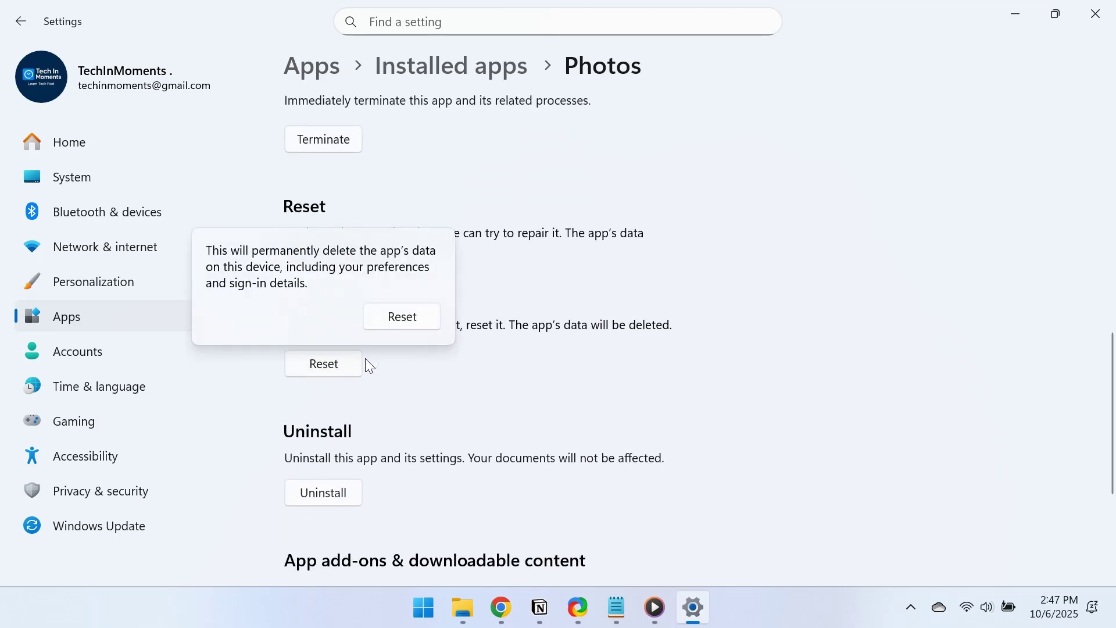
pyautogui.click(416, 320)
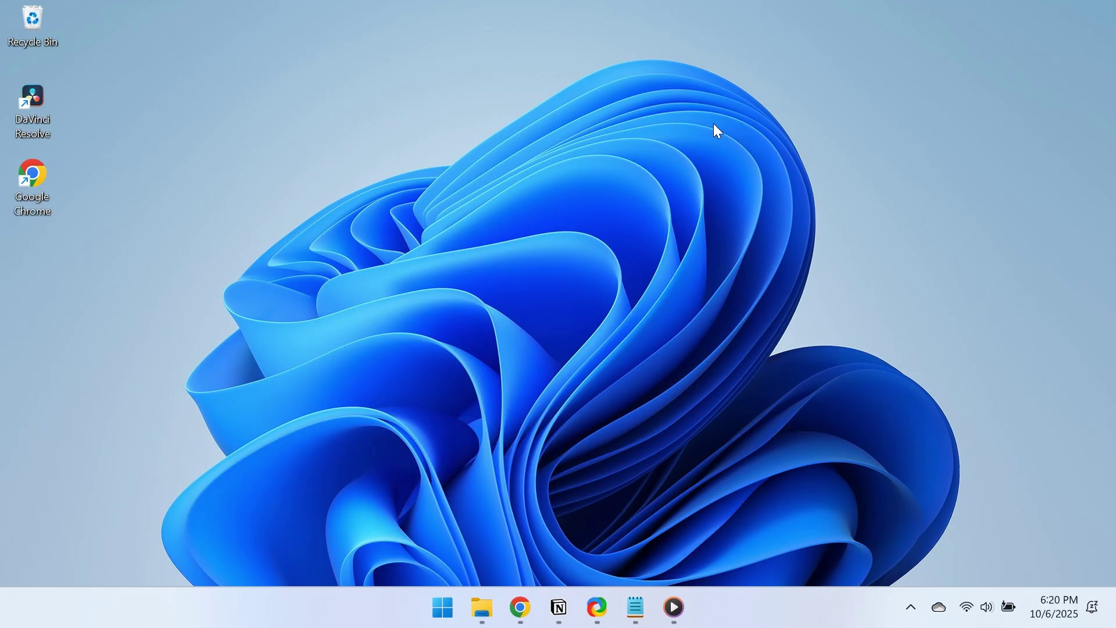
# Switch to Microsoft Store and check for app updates on its Updates & downloads page
pyautogui.press('super')
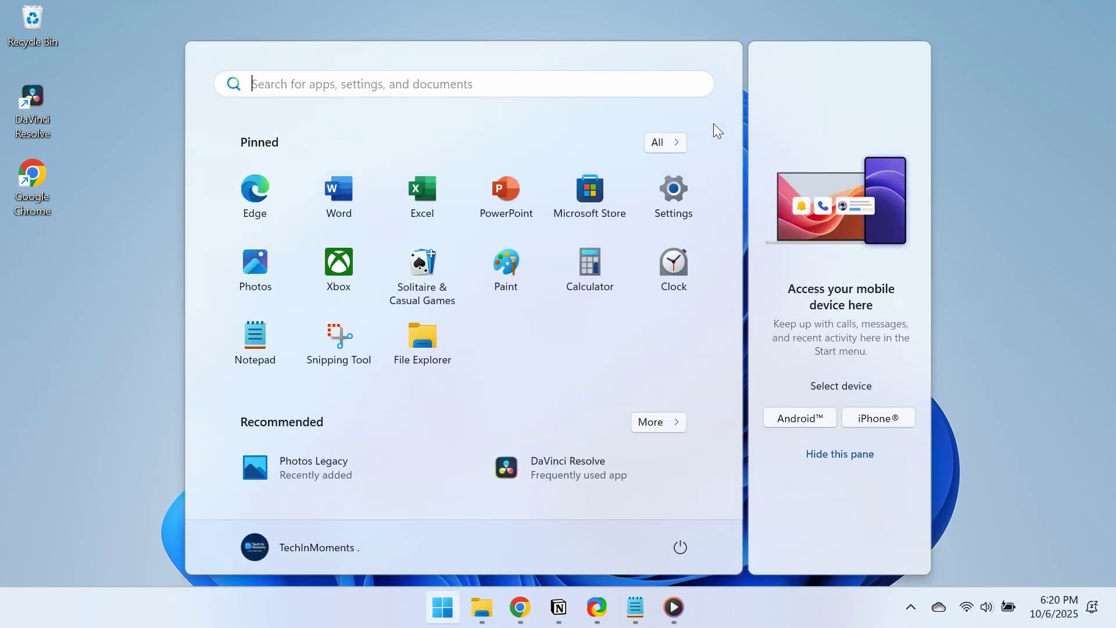
pyautogui.write('microsoft ')
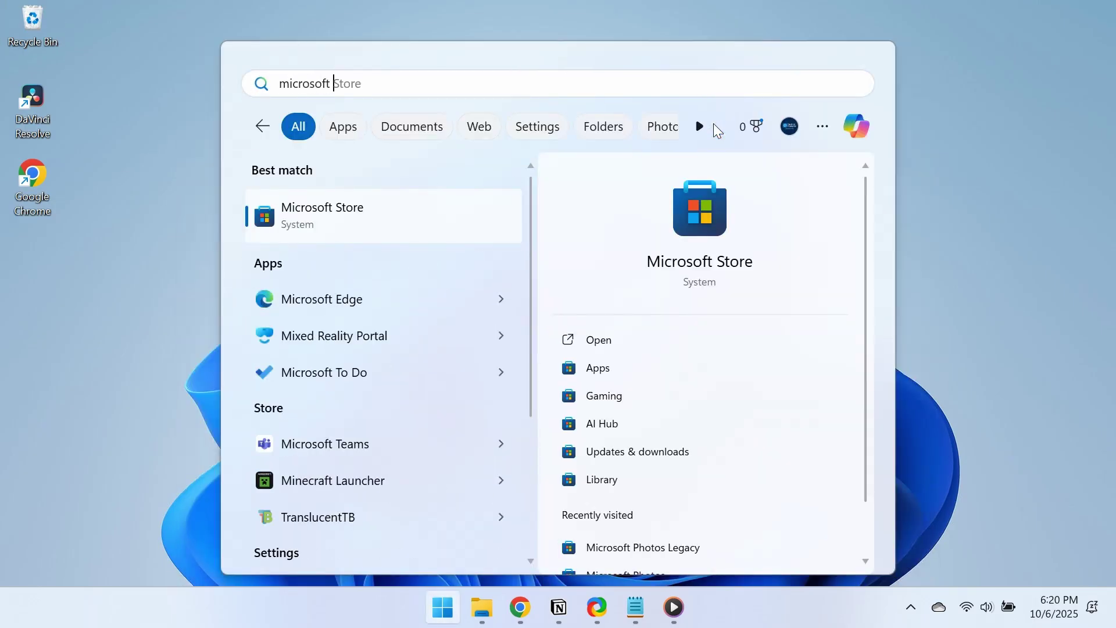
pyautogui.write('store')
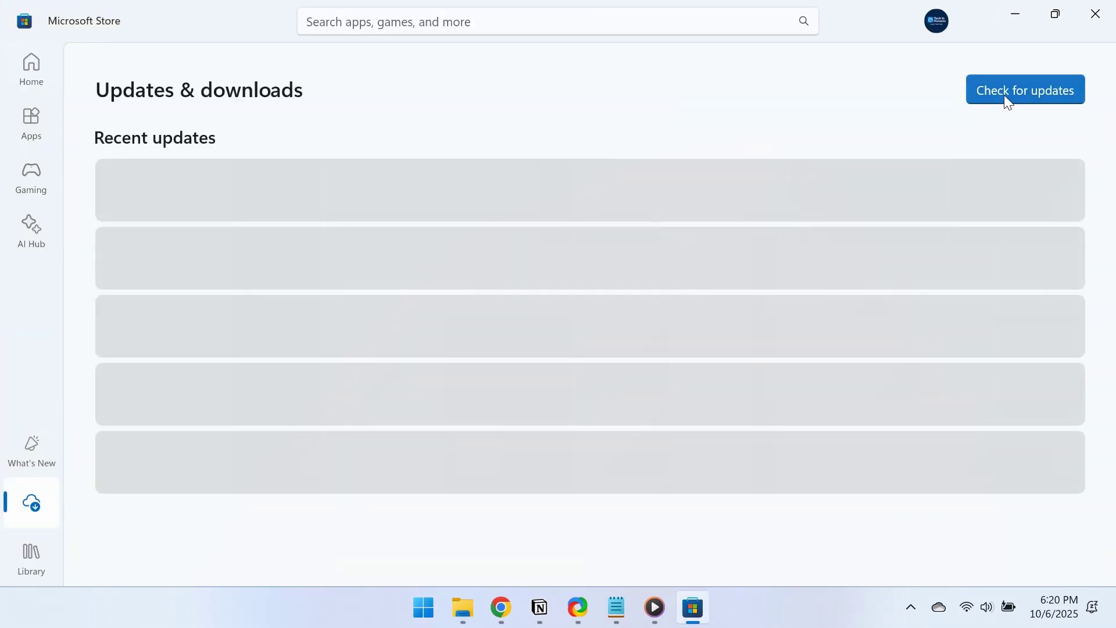
pyautogui.click(1009, 102)
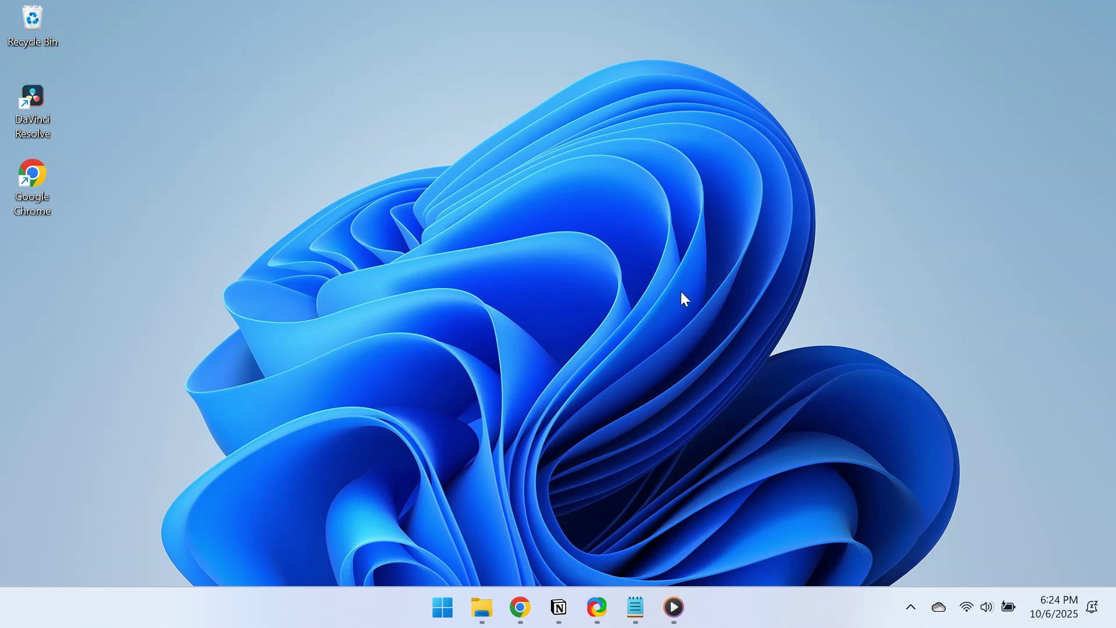
# Find Terminal with a Windows search and run it as administrator
pyautogui.press('super')
pyautogui.write('terminal')
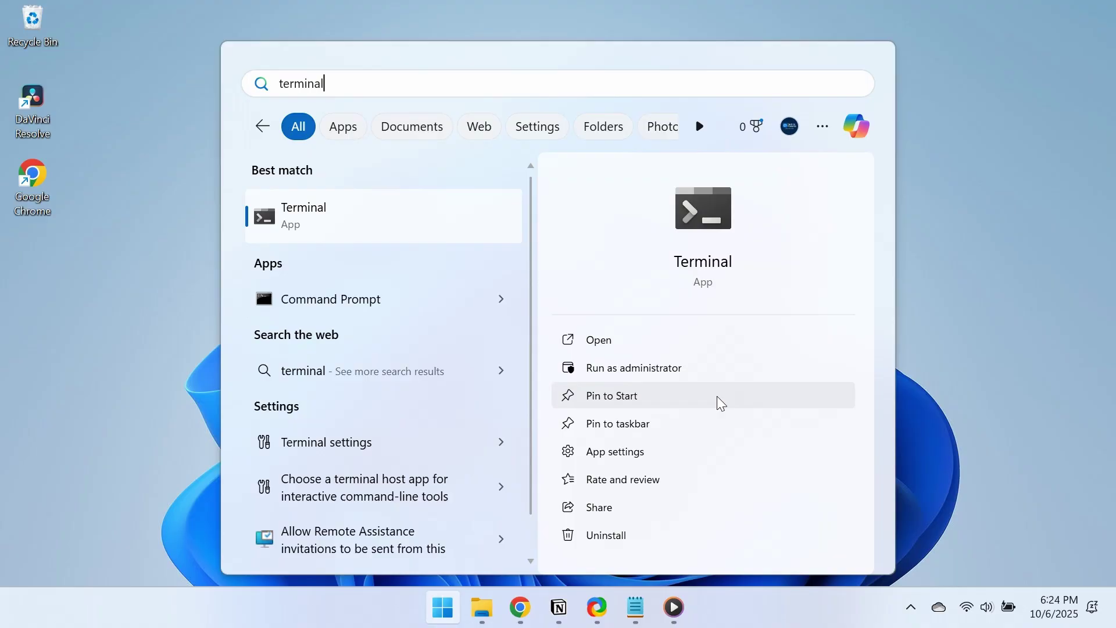
pyautogui.click(705, 366)
pyautogui.click(519, 442)
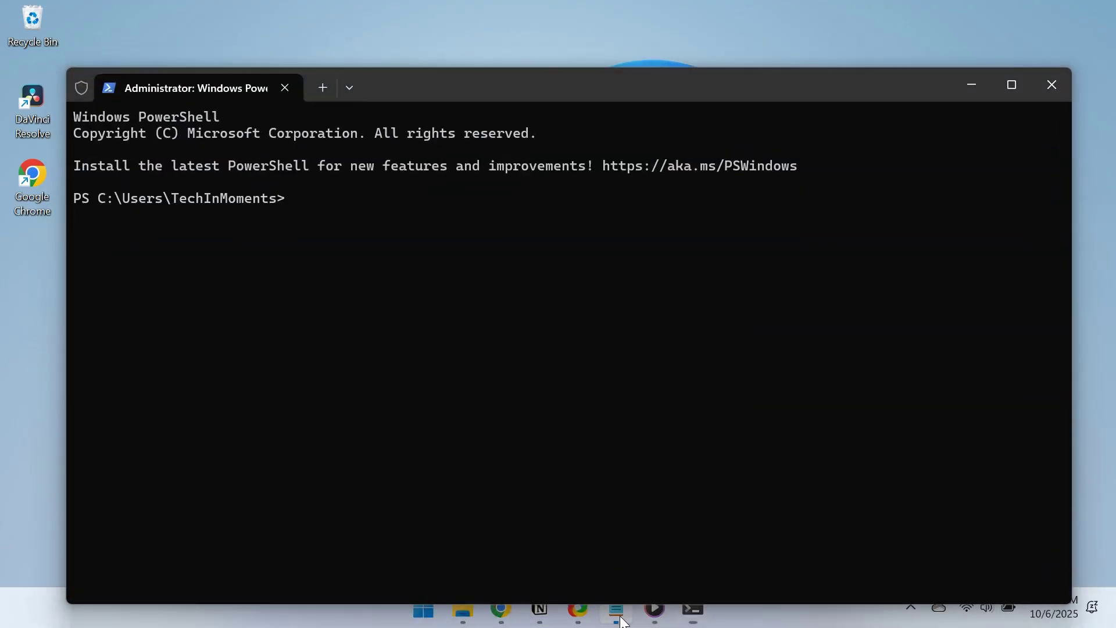
# Run the command from the Notepad note in PowerShell: Get-AppxPackage -allusers Microsoft.Windows.Photos | Foreach {Add-AppxPackage -DisableDevelopmentMode -Register "$($_.InstallLocation)\AppXManifest.xml"}
pyautogui.click(622, 621)
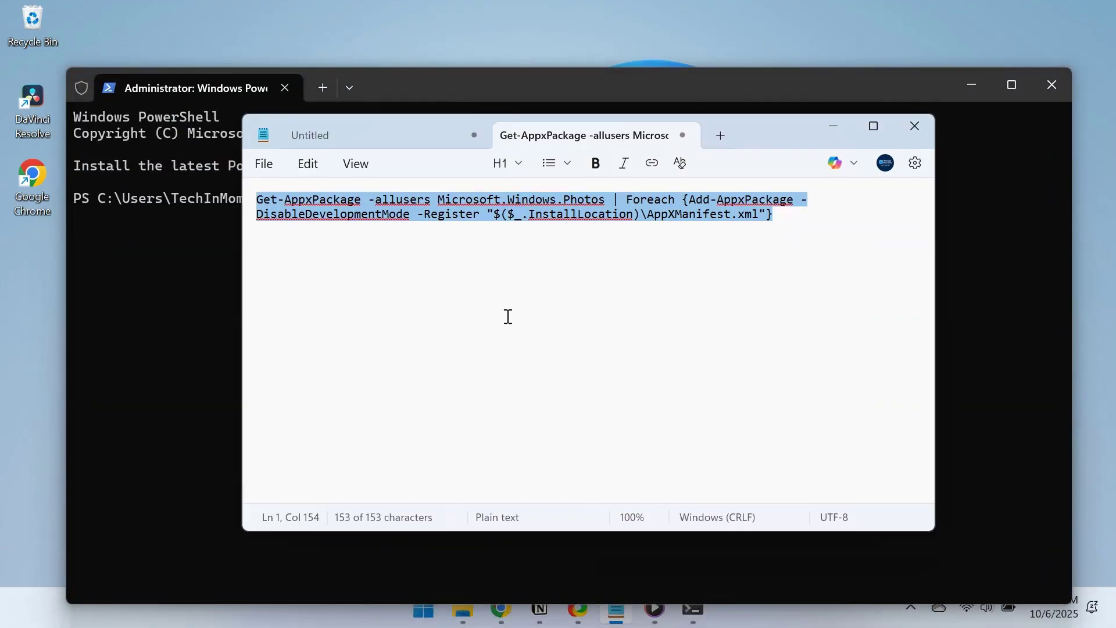
pyautogui.click(456, 249)
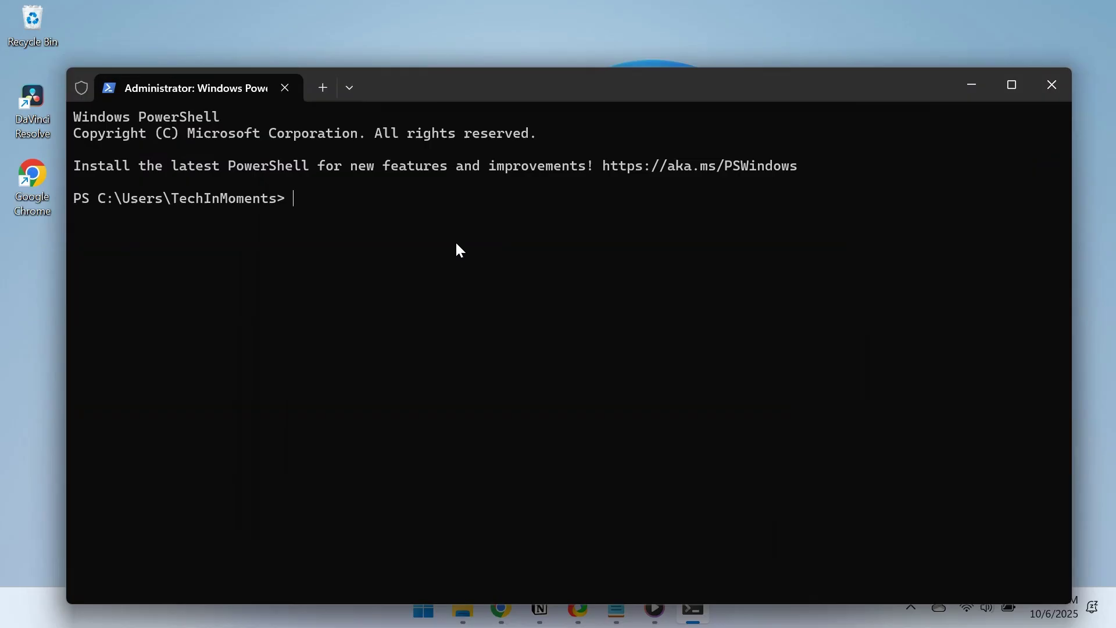
pyautogui.write('Get-AppxPackage -allusers Microsoft.Windows.Photos | Foreach {Add-AppxPackage -DisableDevelopmentMode -Register "$($_.InstallLocation)\\AppXManifest.xml"}')
pyautogui.press('Return')
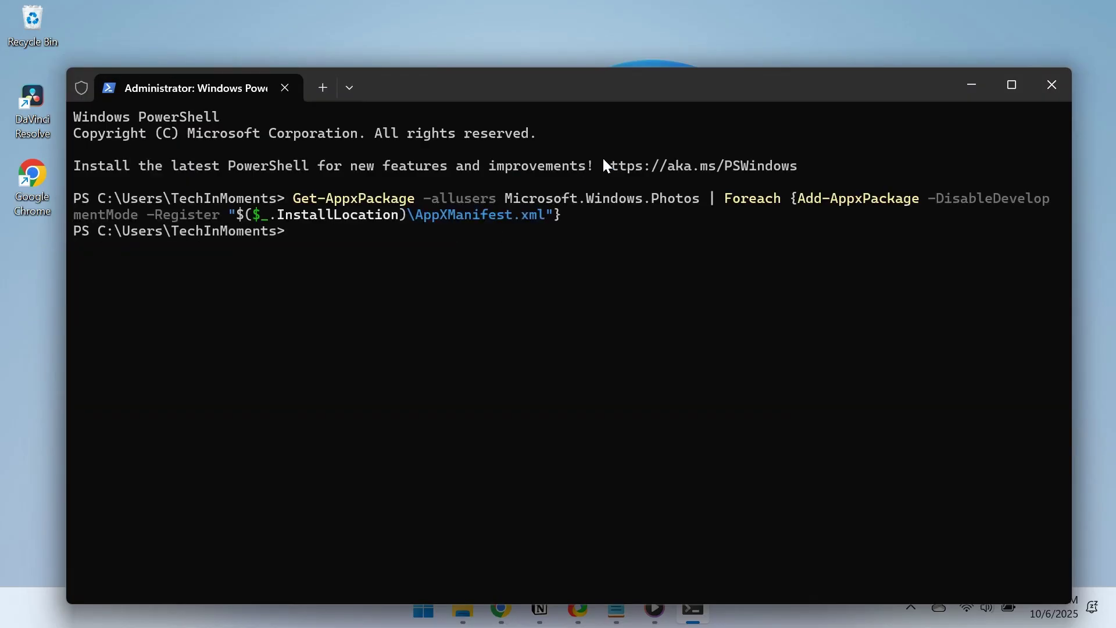
pyautogui.moveTo(665, 89); pyautogui.dragTo(666, 54)
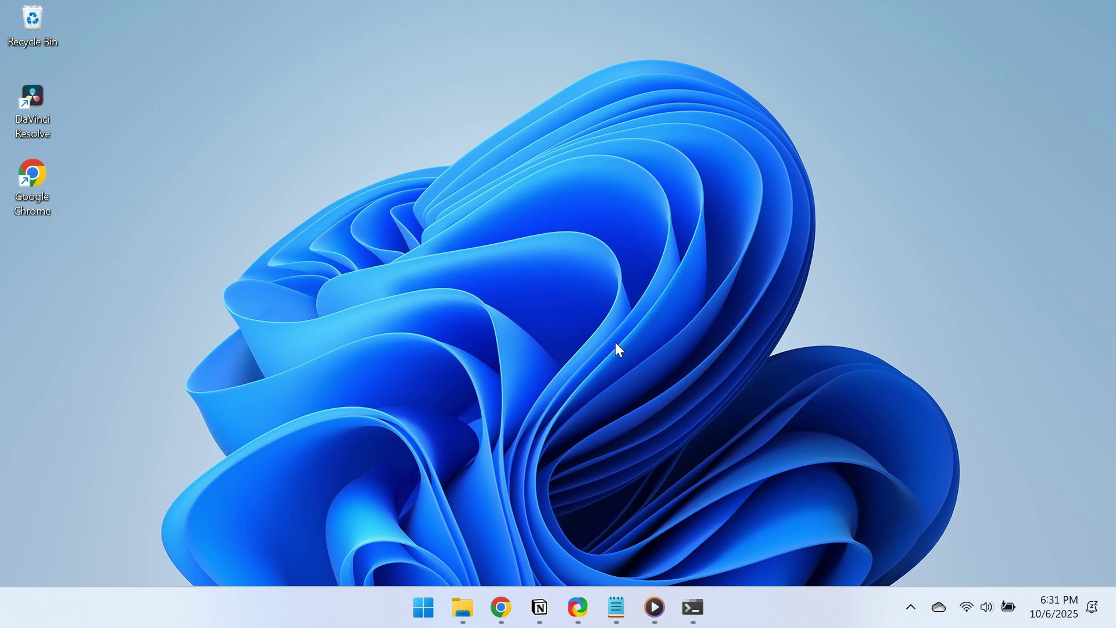
# Switch to the C++ Runtime packages page in Chrome and download Microsoft.VCLibs.x64.14.00.Desktop.appx
pyautogui.moveTo(501, 607)
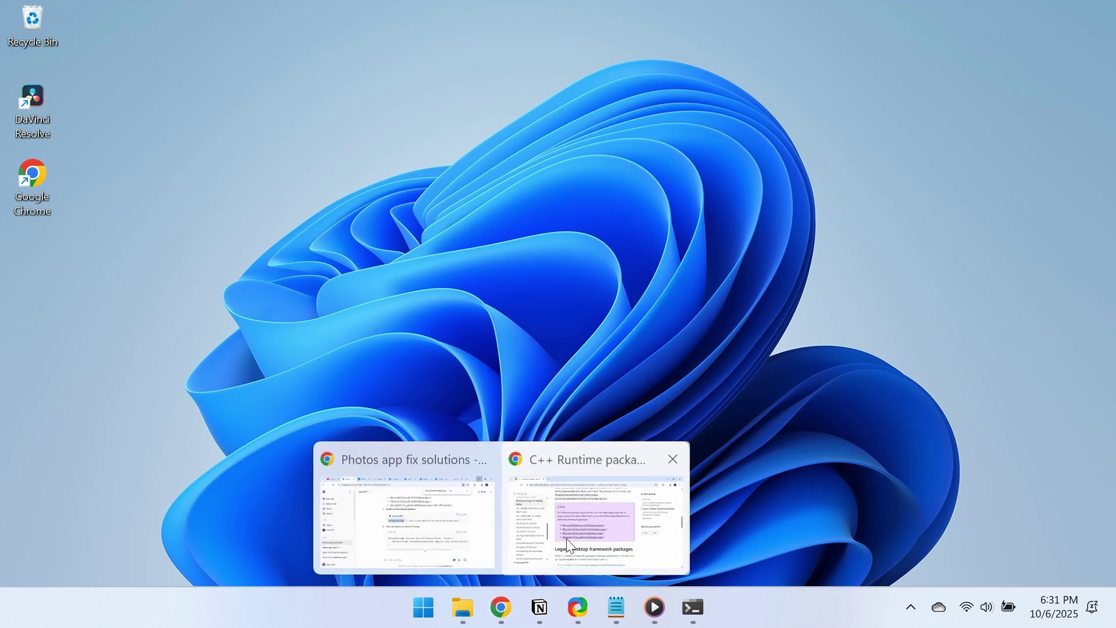
pyautogui.click(588, 512)
pyautogui.scroll(15, 668, 326)
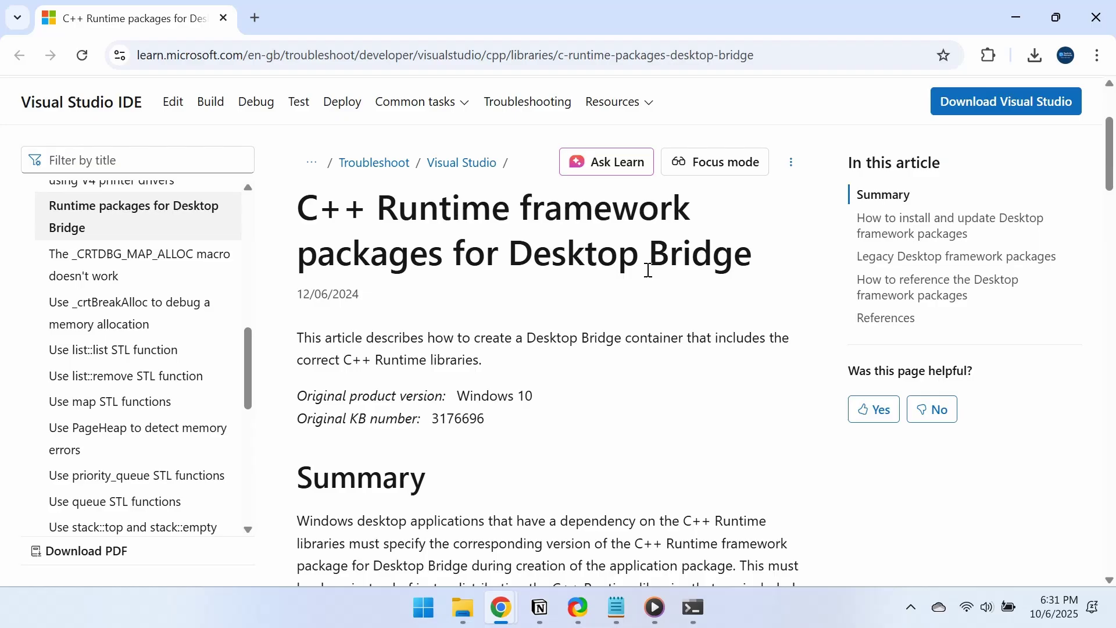
pyautogui.scroll(-8, 634, 366)
pyautogui.scroll(-10, 633, 369)
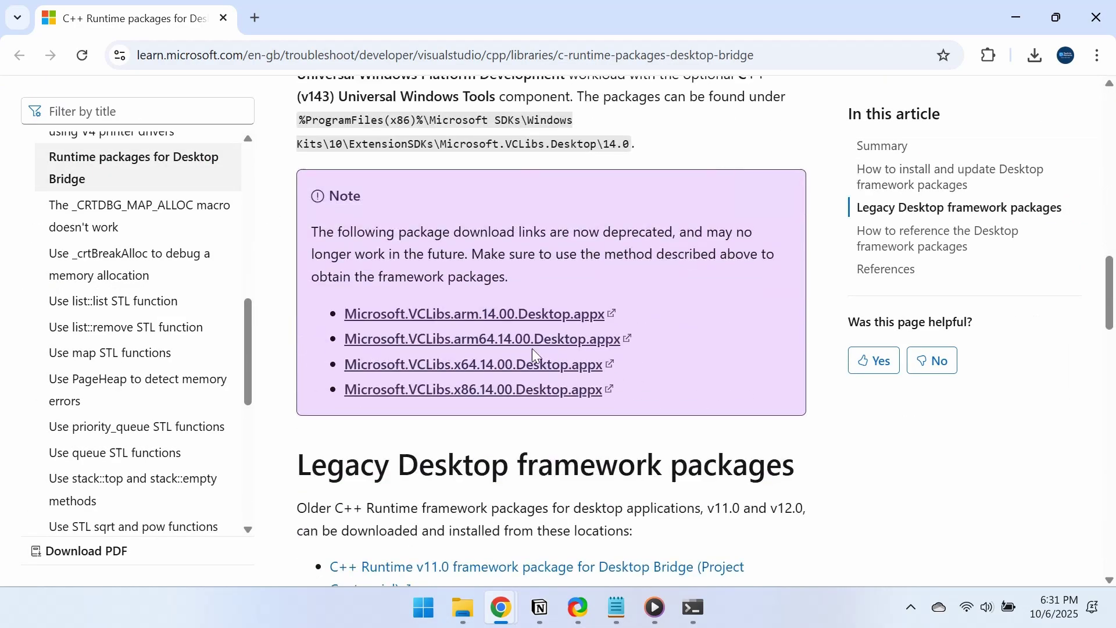
pyautogui.click(483, 365)
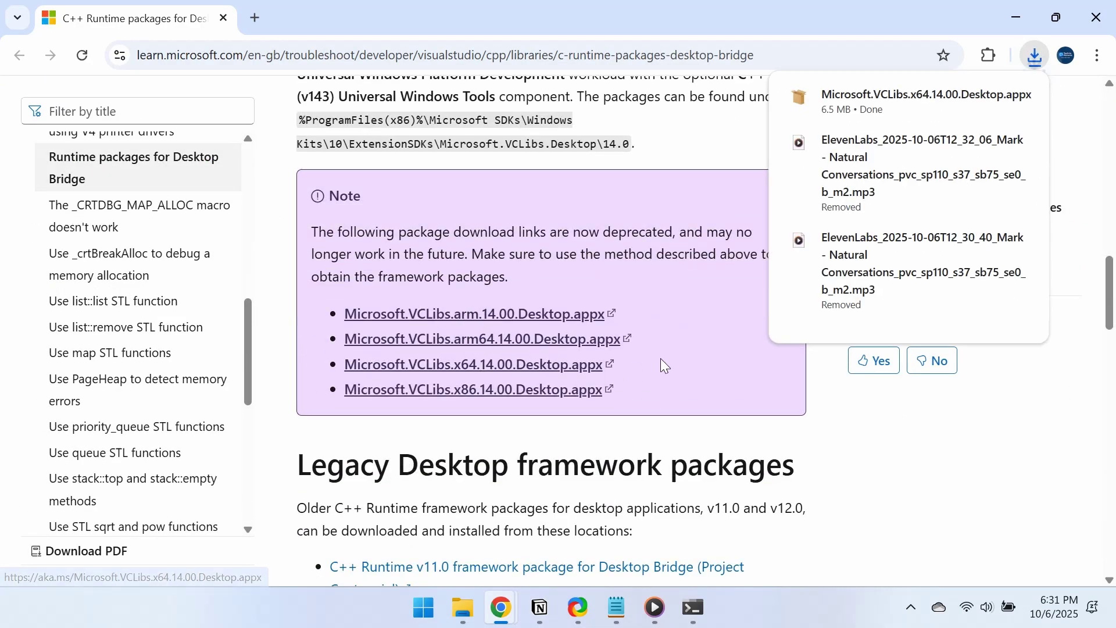
# Copy the path of Microsoft.VCLibs.x64.14.00.Desktop.appx from the Downloads folder, then minimize File Explorer and the browser
pyautogui.press('super+e')
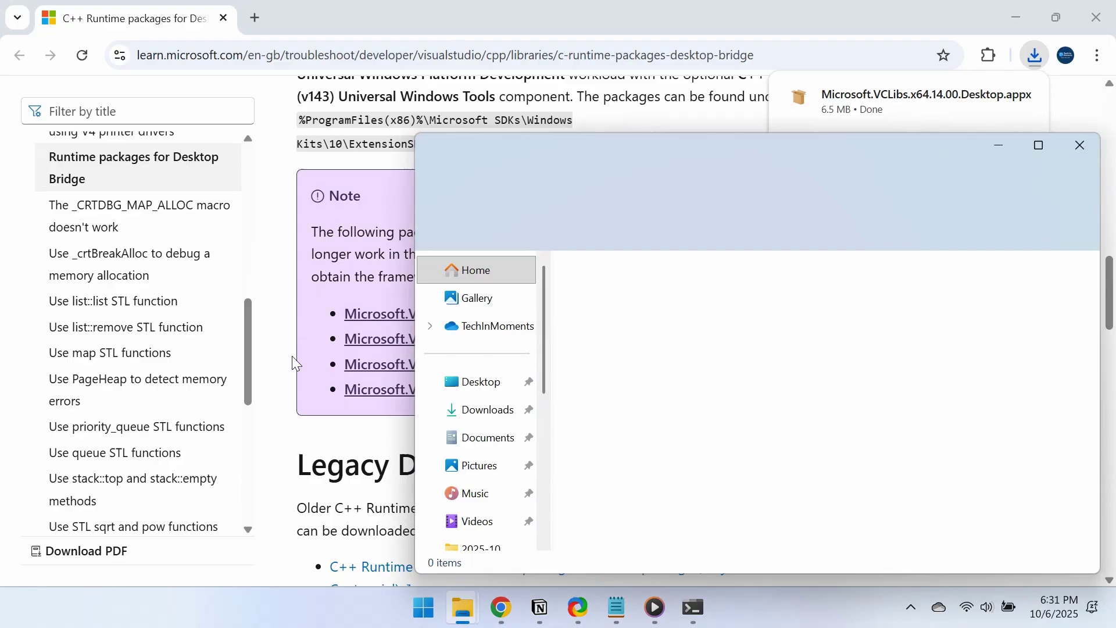
pyautogui.click(493, 411)
pyautogui.moveTo(793, 161); pyautogui.dragTo(702, 157)
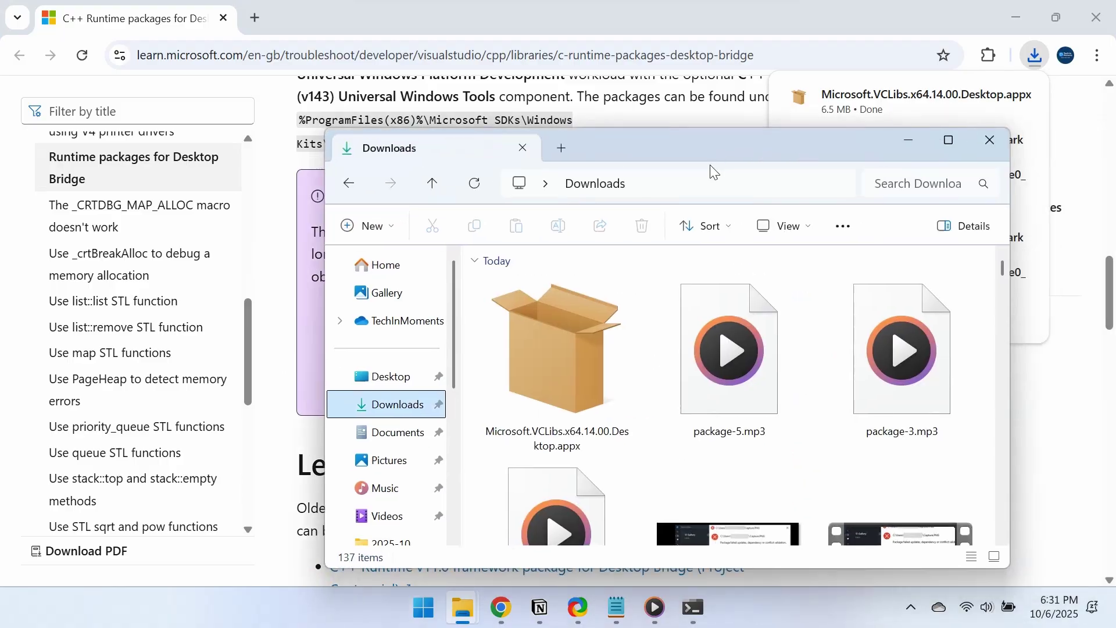
pyautogui.click(587, 329)
pyautogui.rightClick(587, 330)
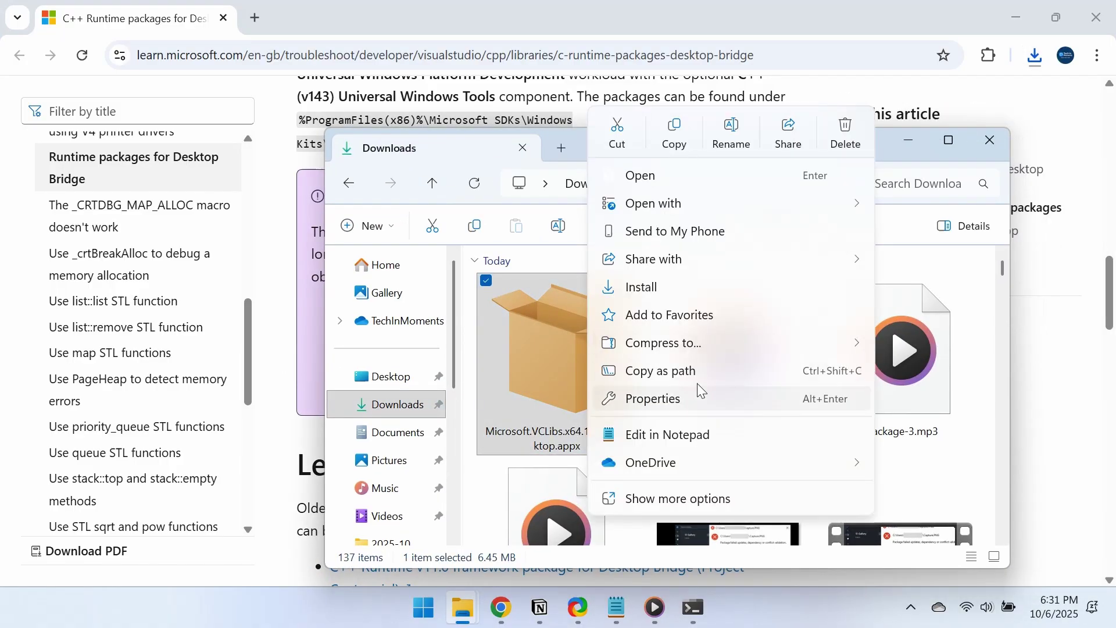
pyautogui.press('Escape')
pyautogui.click(909, 143)
pyautogui.click(1016, 17)
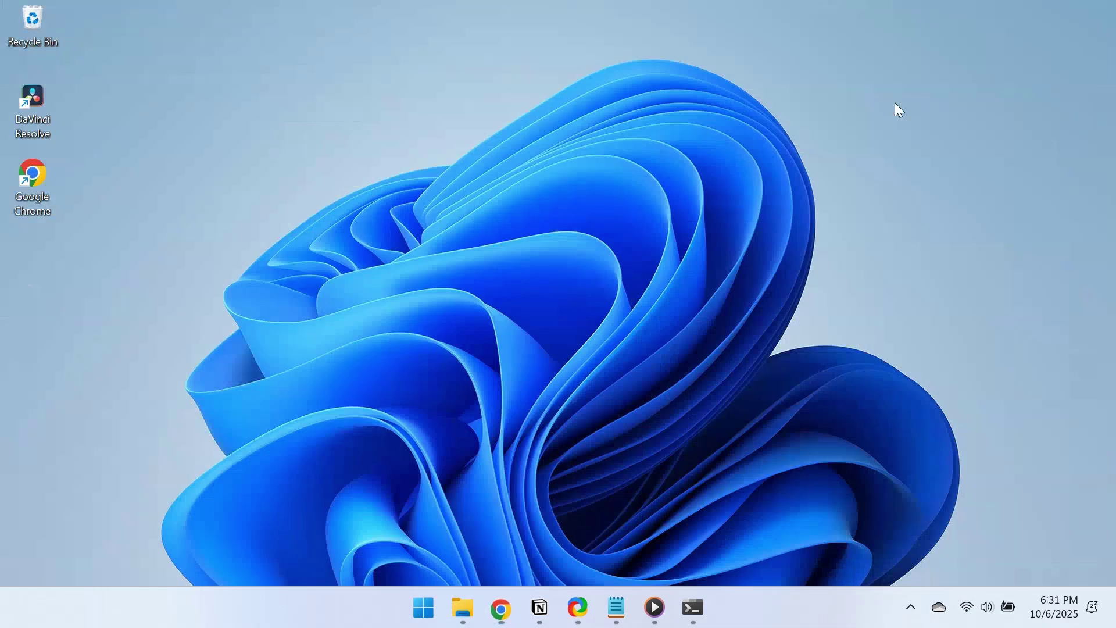
# Run Add-AppxPackage in PowerShell with the quoted path of the downloaded Microsoft.VCLibs.x64.14.00.Desktop.appx file
pyautogui.click(711, 617)
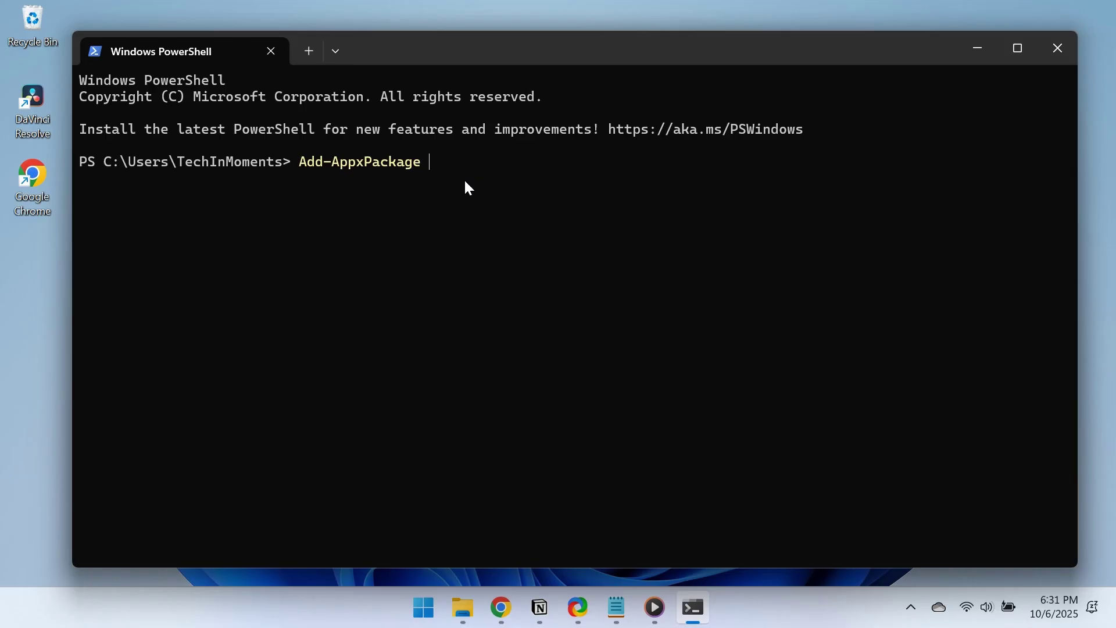
pyautogui.write('"C:\\Users\\TechInMoments\\Downloads\\Microsoft.VCLibs.x64.14.00.Desktop.appx"')
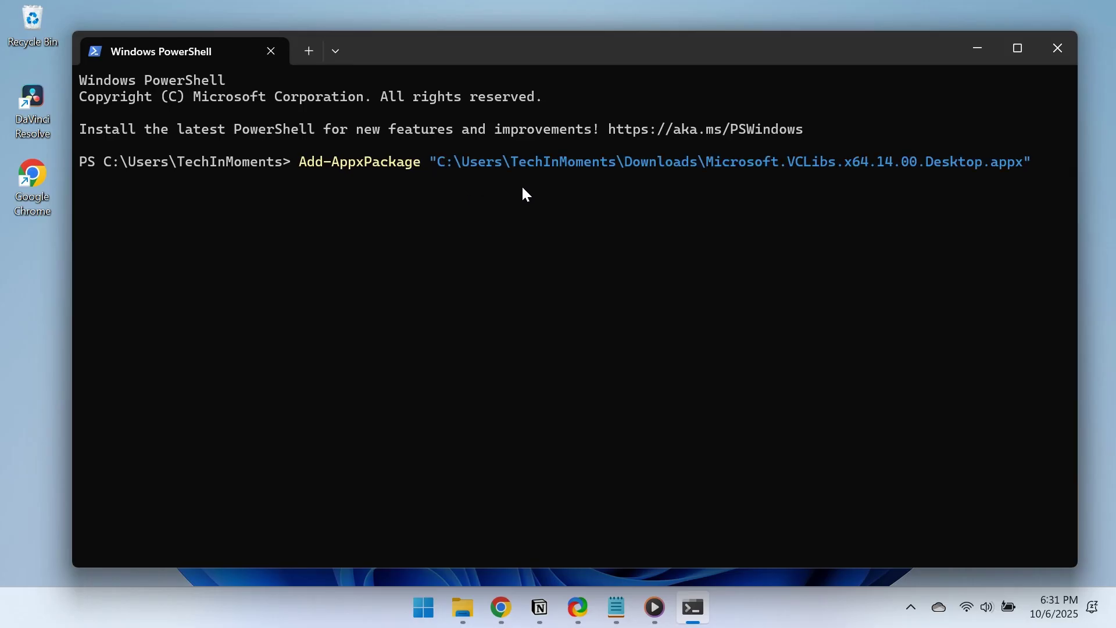
pyautogui.press('Return')
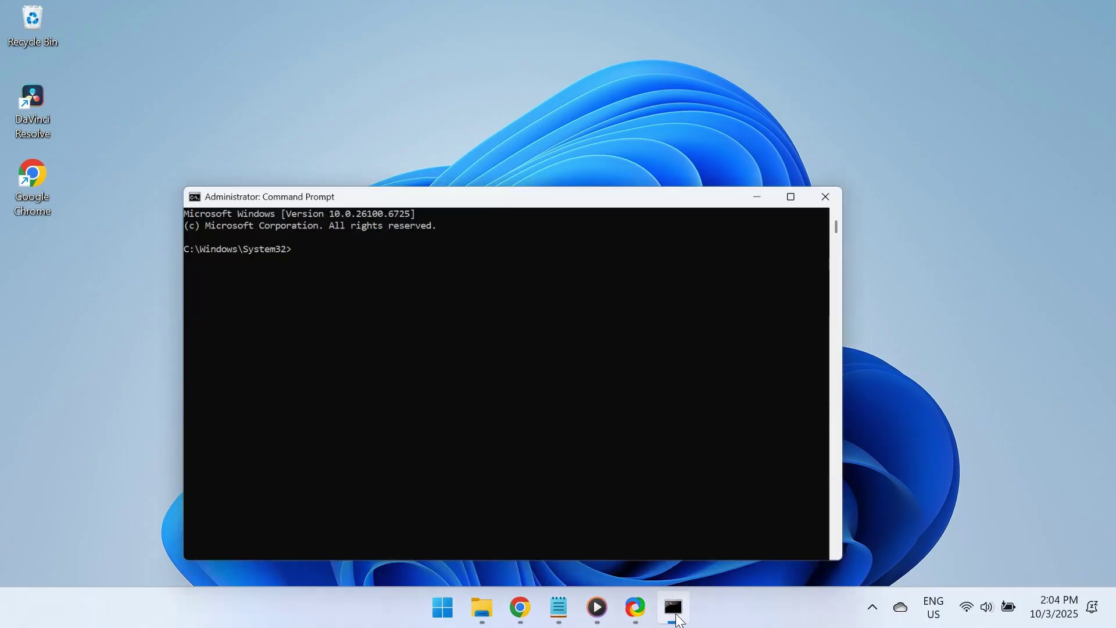
# Copy DISM /Online /Cleanup-Image /CheckHealth from the Repair System Files note and run it in the administrator Command Prompt
pyautogui.moveTo(552, 137); pyautogui.dragTo(580, 110)
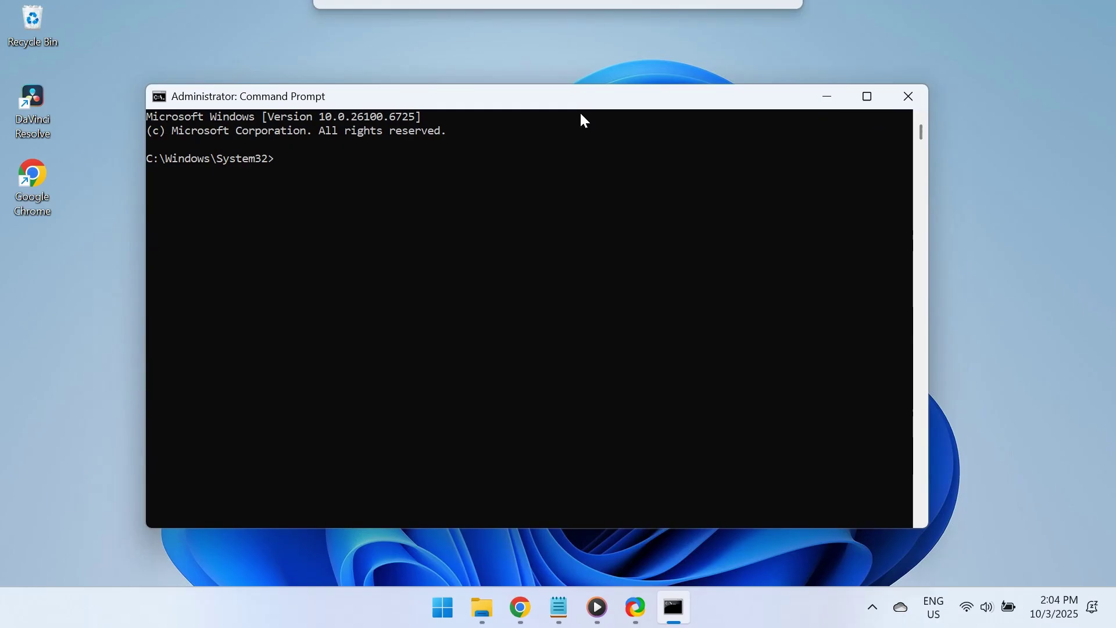
pyautogui.click(577, 187)
pyautogui.click(560, 608)
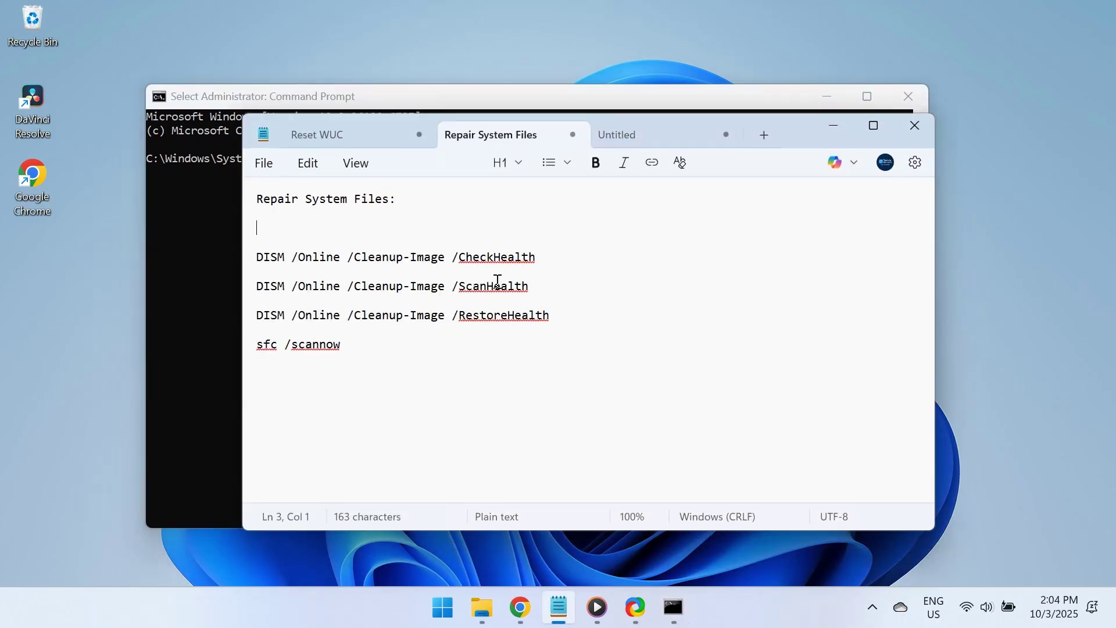
pyautogui.moveTo(258, 256); pyautogui.dragTo(550, 251)
pyautogui.press('super+c')
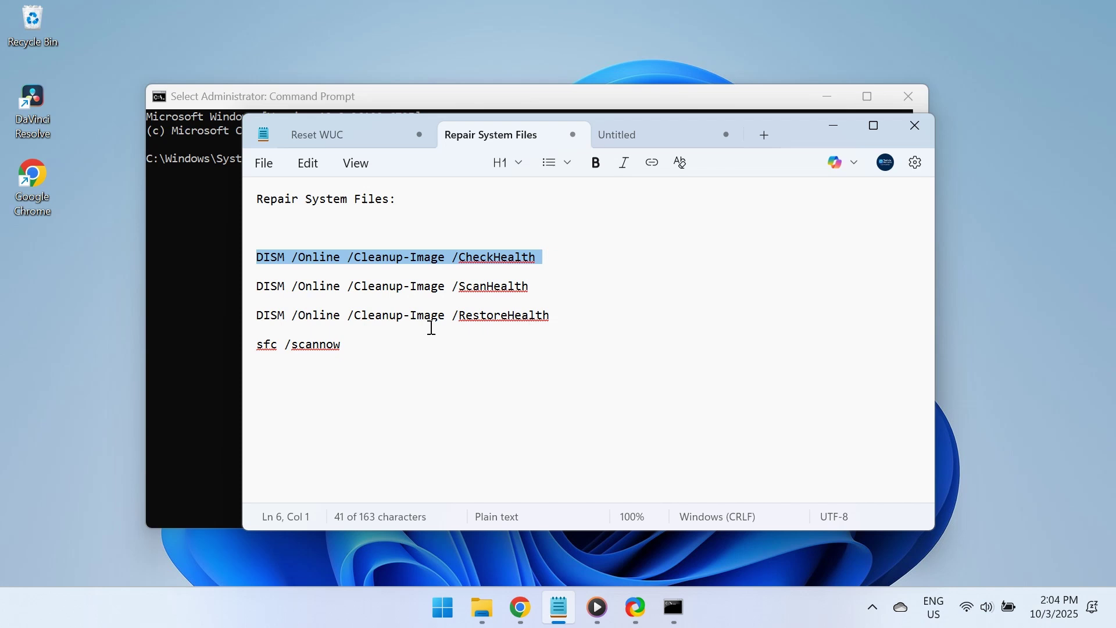
pyautogui.click(833, 131)
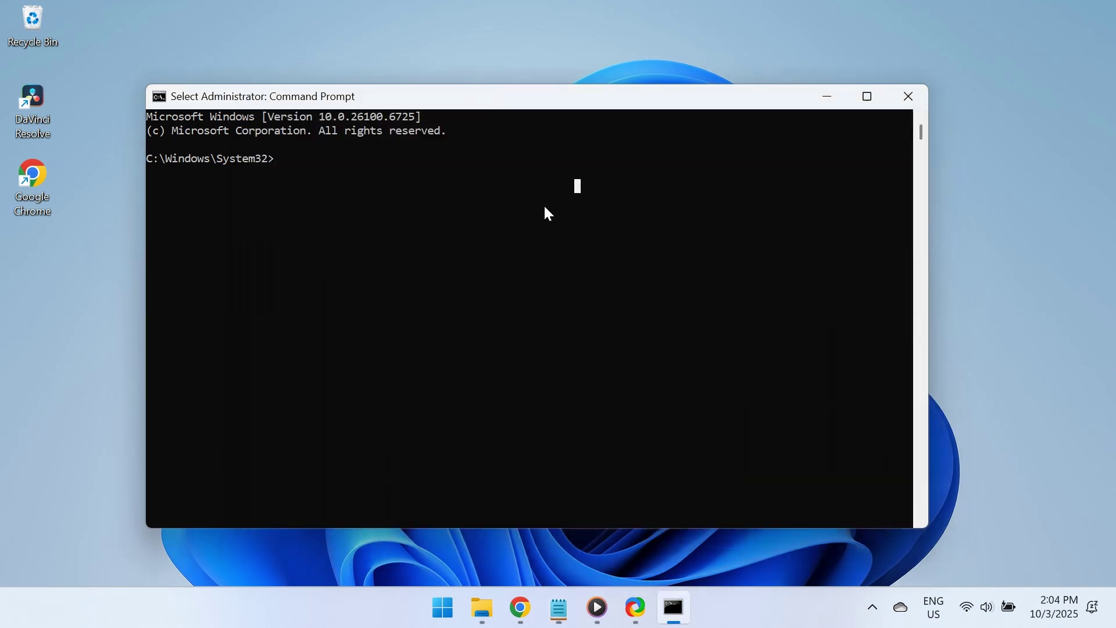
pyautogui.rightClick(465, 187)
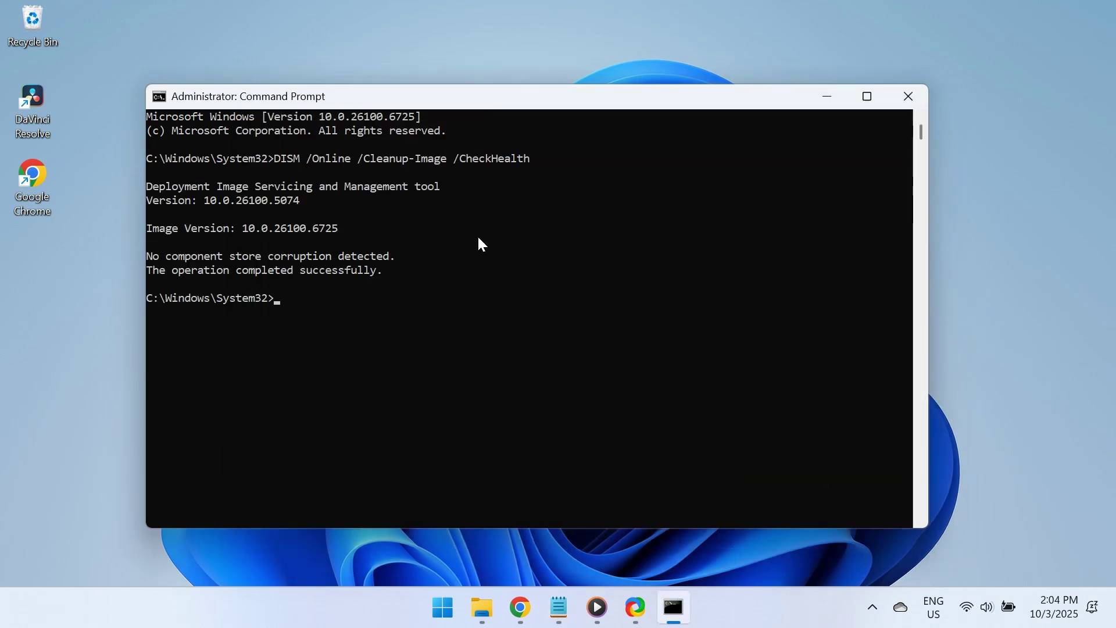
# Select the DISM /Online /Cleanup-Image /ScanHealth command in the Repair System Files note
pyautogui.click(559, 608)
pyautogui.tripleClick(440, 291)
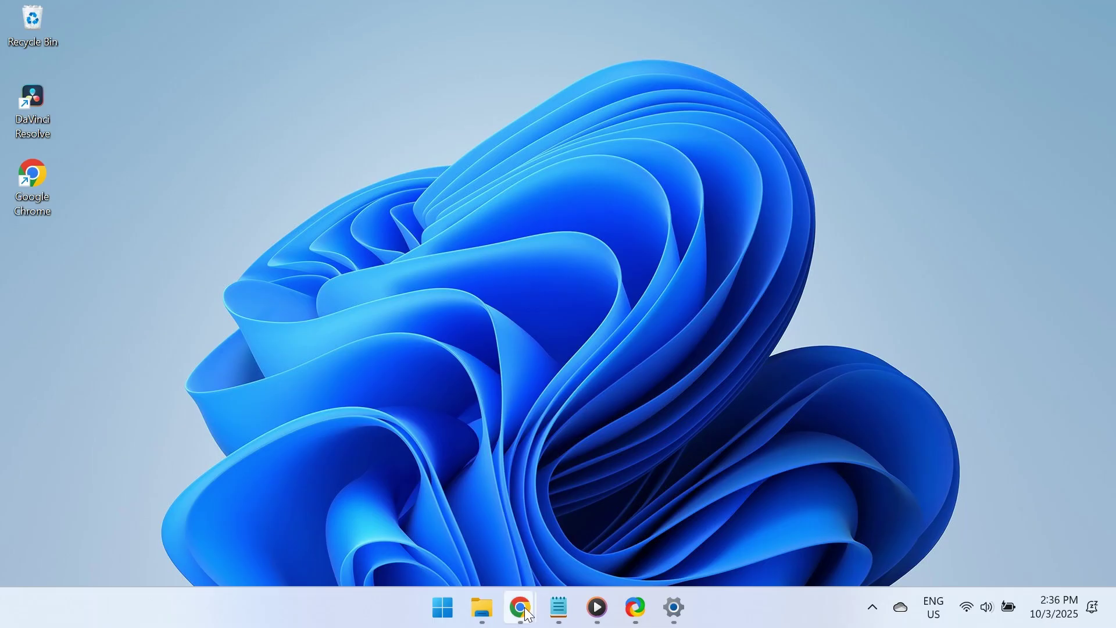
# Confirm Windows 11 (multi-edition ISO for x64 devices) as the download on Microsoft's Windows 11 page, then minimize the browser
pyautogui.moveTo(521, 608)
pyautogui.click(593, 516)
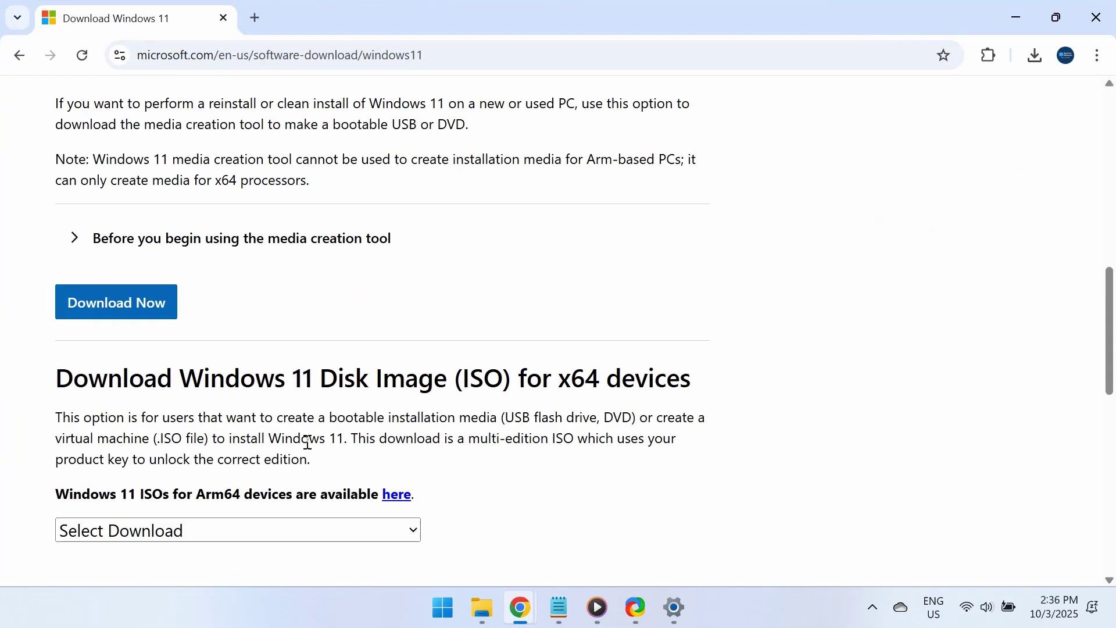
pyautogui.scroll(-3, 320, 407)
pyautogui.click(405, 369)
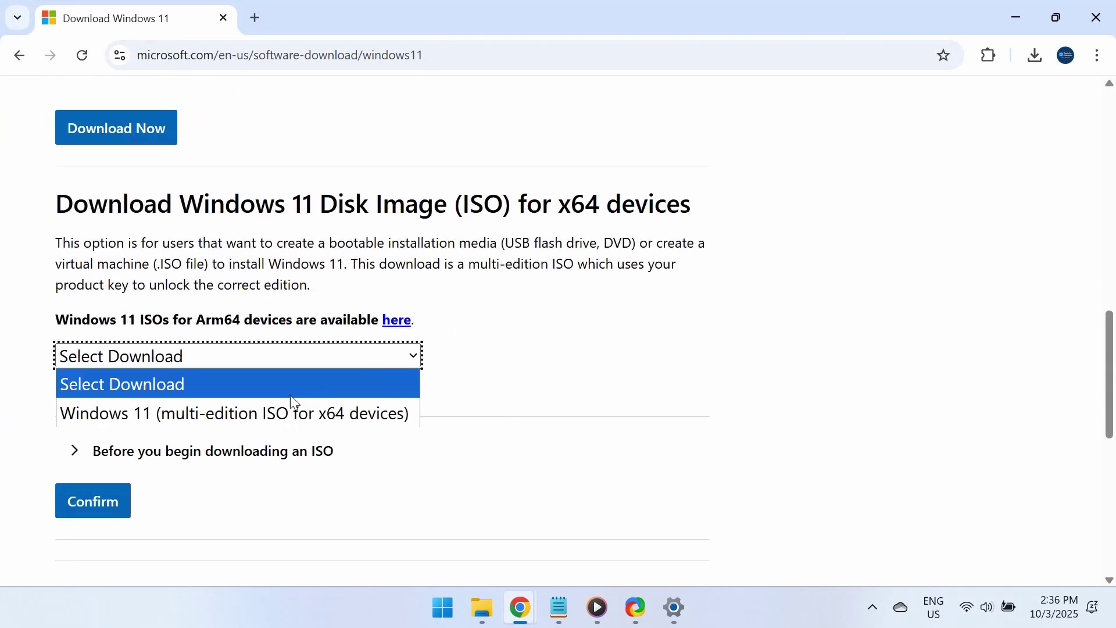
pyautogui.click(290, 410)
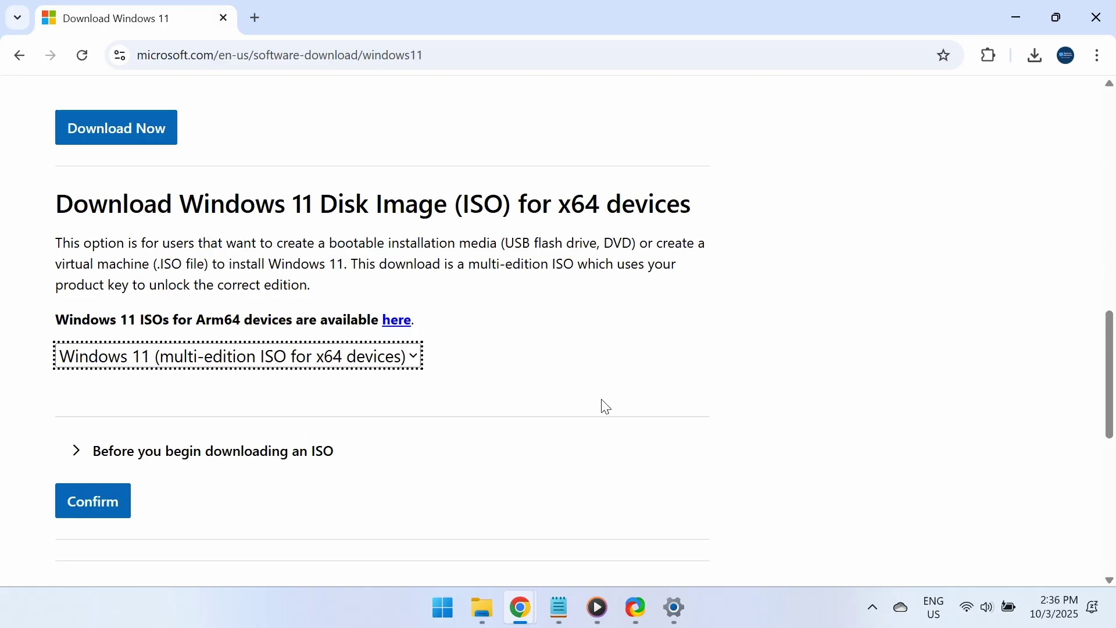
pyautogui.click(133, 508)
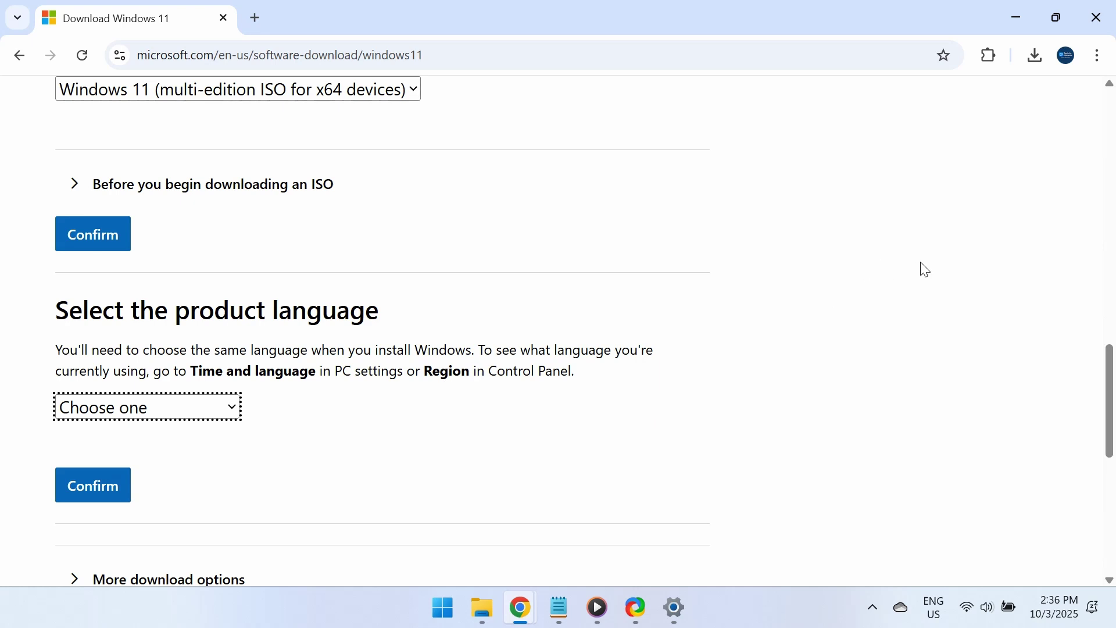
pyautogui.click(1013, 30)
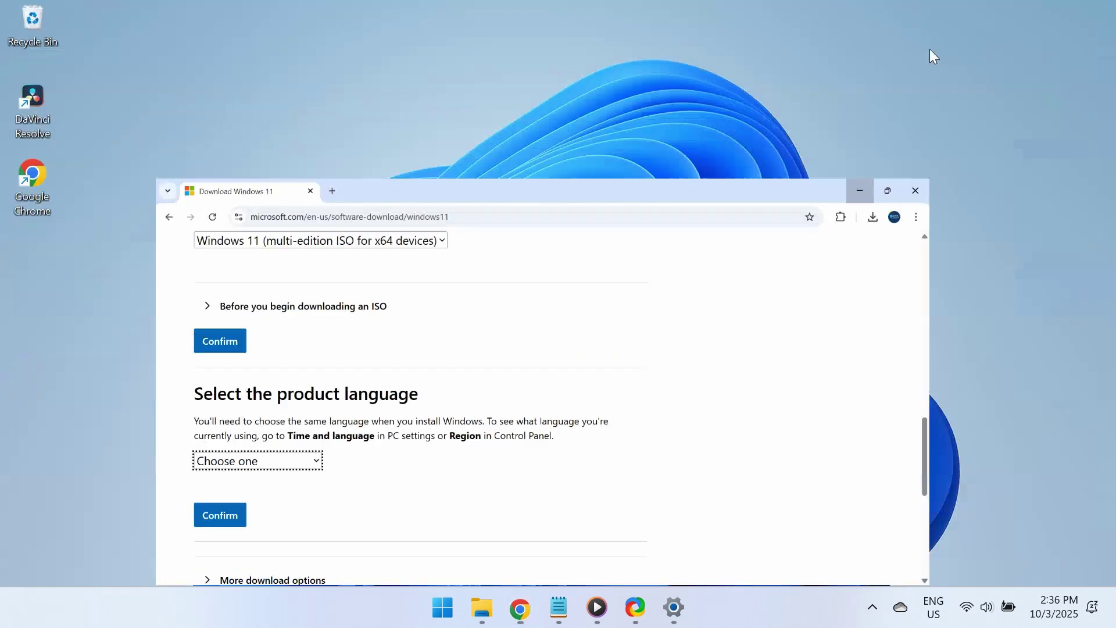